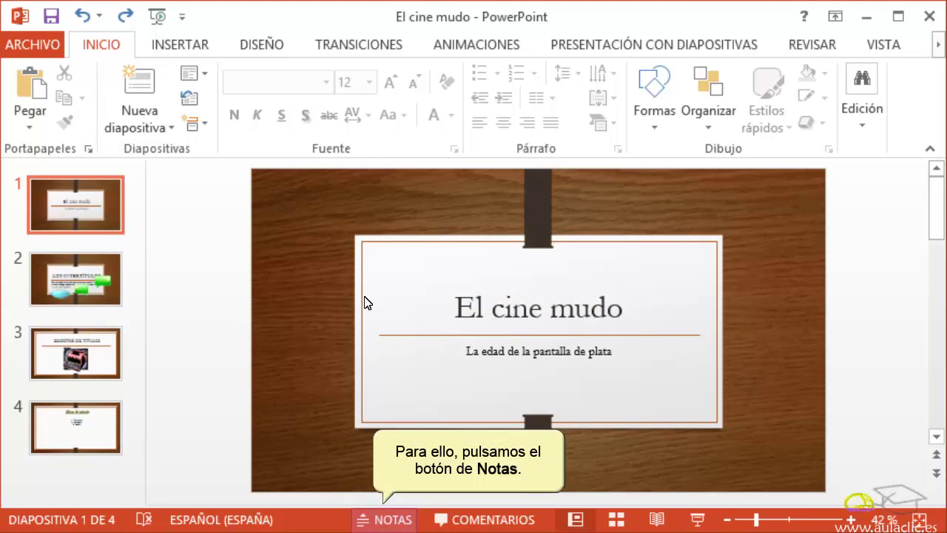
Step: Enlarge slide 1's notes pane and paste the two paragraphs starting 'A pesar de que la primera película data de 1888…'
left_click(390, 518)
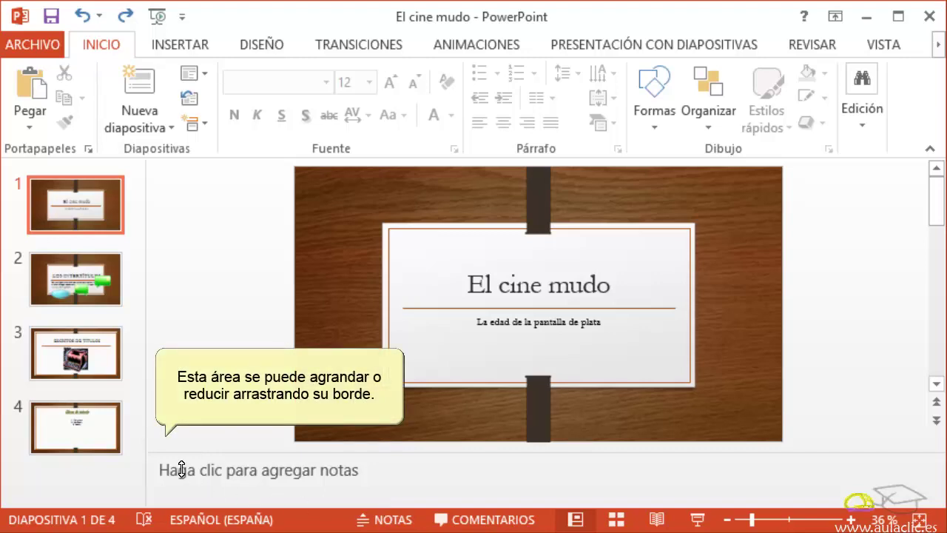
left_click_drag(171, 443, 172, 399)
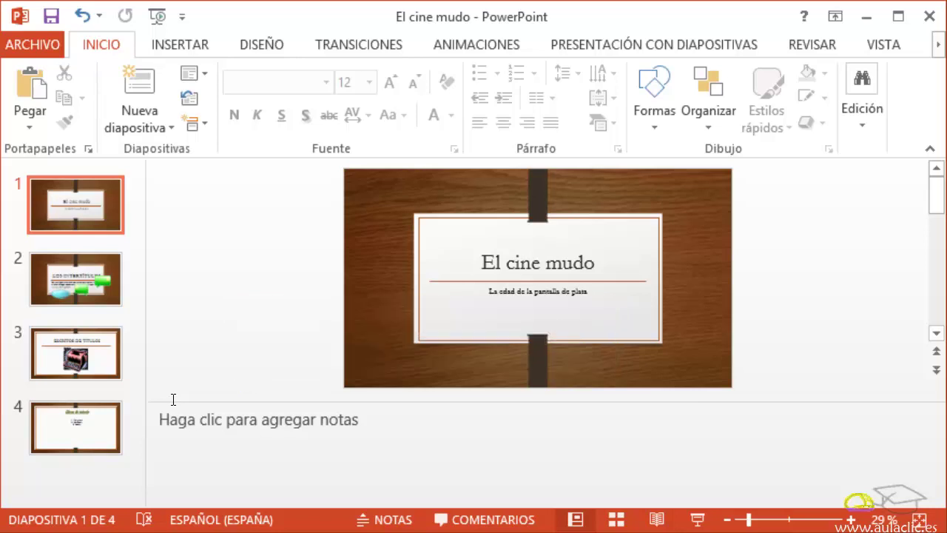
left_click(157, 413)
type("A pesar de que la primera película data de 1888, apenas duraba 2 segundos. Eran los primeros pasos del cine. Los avances técnicos de entonces no permitían la sincronización del sonido con la imagen, de modo que durante unos años el cine fue mudo. En los años 20 alcanzó su esplendor este género, logrando obras de un valor creativo y expresivo admirable.")
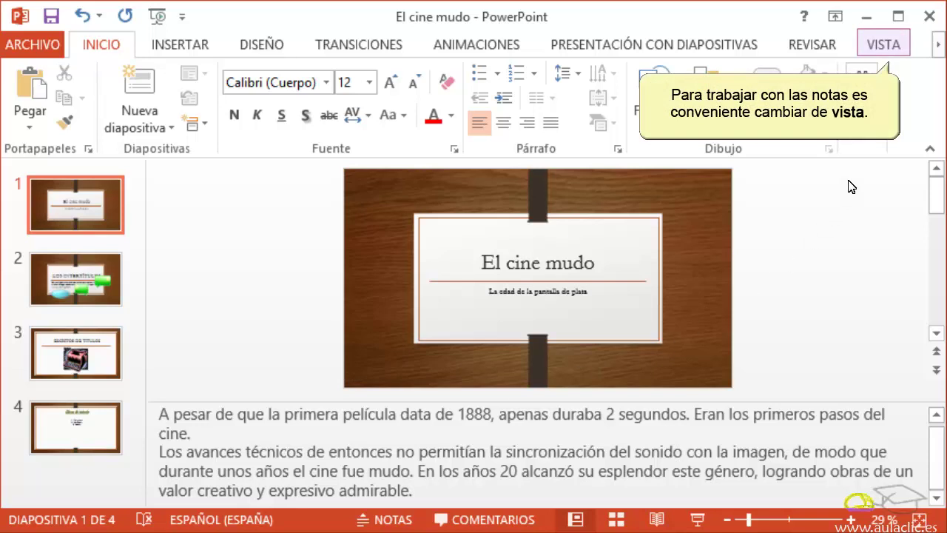
Step: Switch slide 1 to Página de notas view and delete the slide thumbnail
left_click(882, 46)
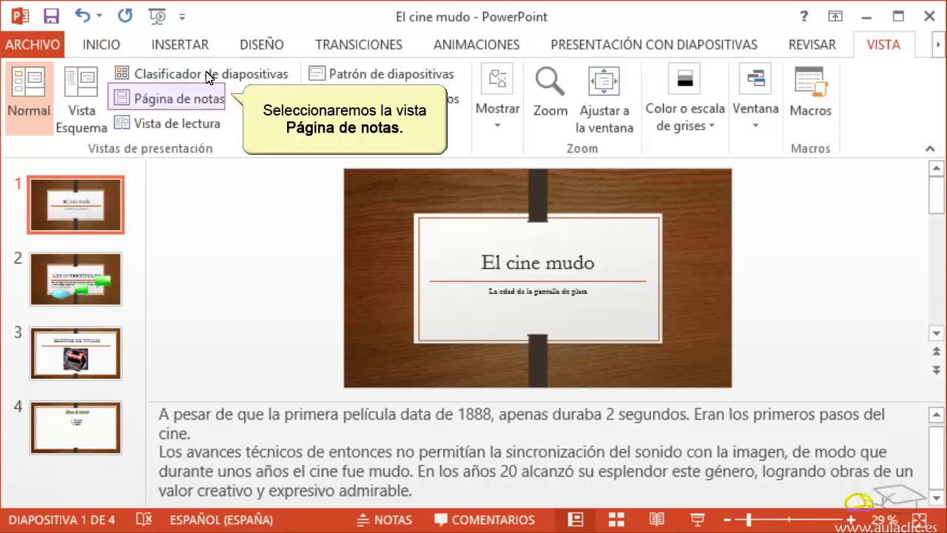
left_click(169, 101)
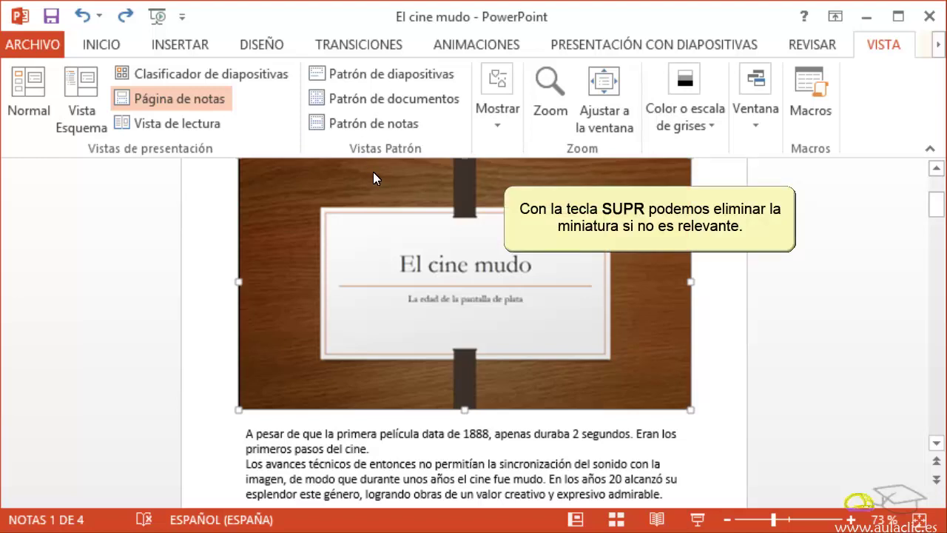
key("Delete")
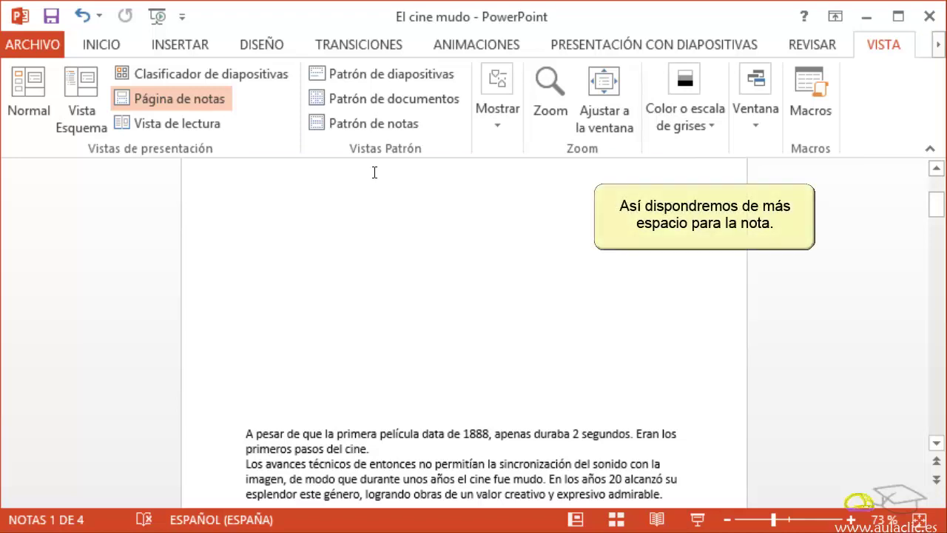
Step: Move the notes text box up to the top of the notes page
left_click(471, 452)
left_click_drag(471, 452, 469, 229)
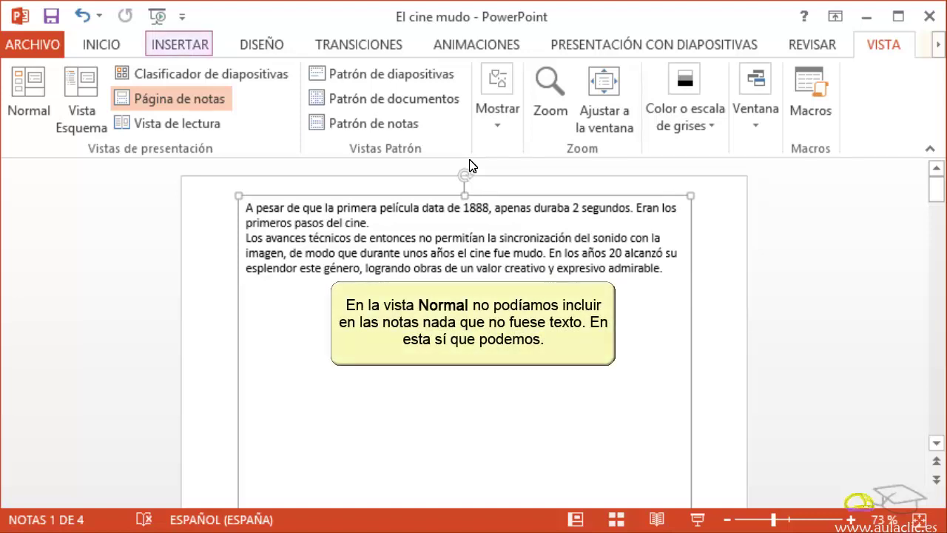
Step: Insert the photo 'El Jardin de Roundhay 1' and place it just below the notes text
left_click(175, 45)
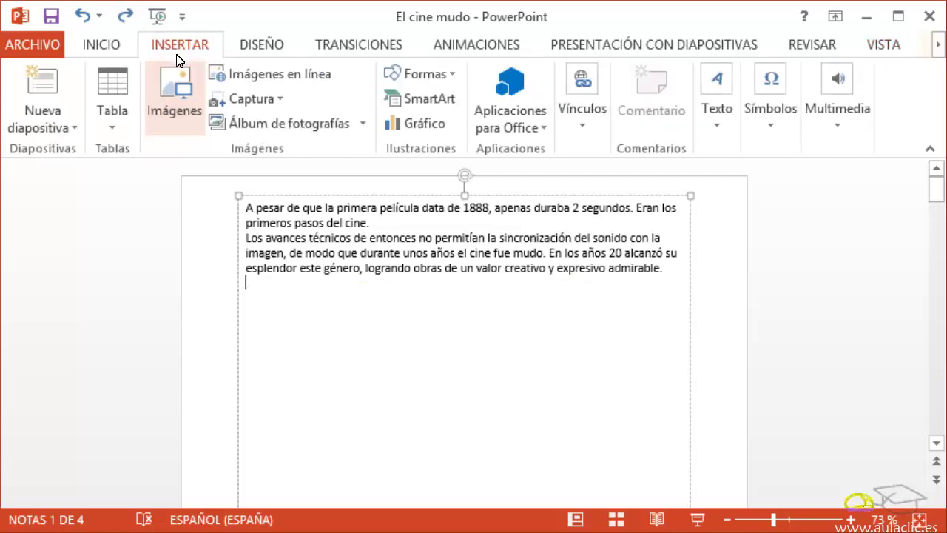
left_click(177, 97)
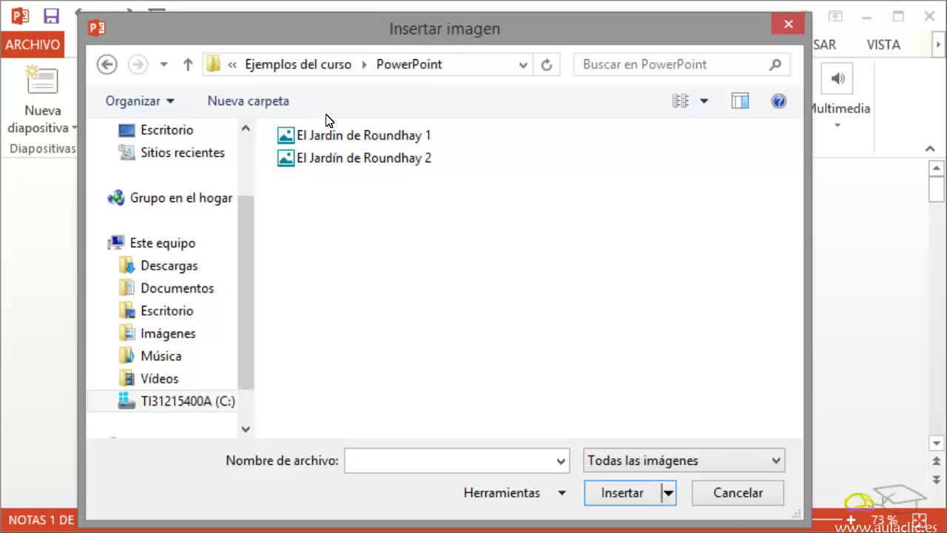
left_click(353, 136)
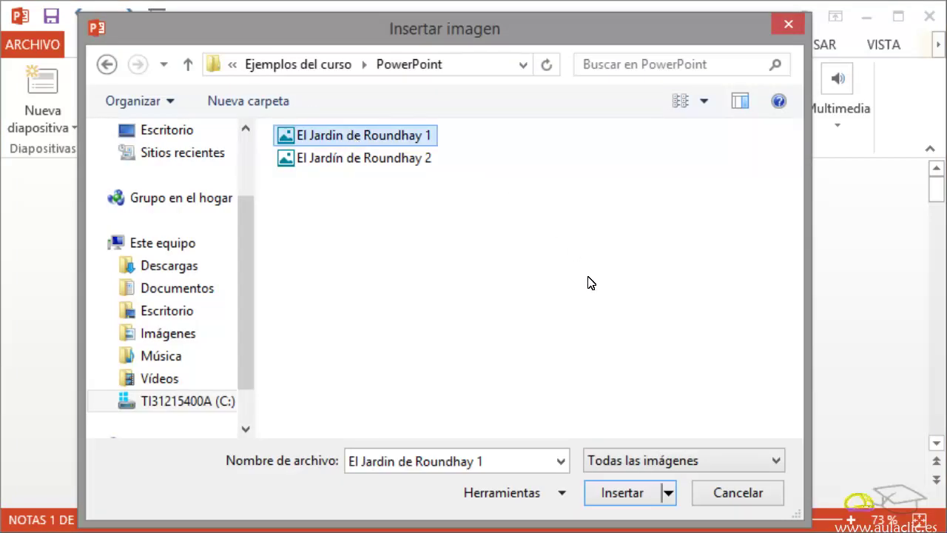
left_click(625, 493)
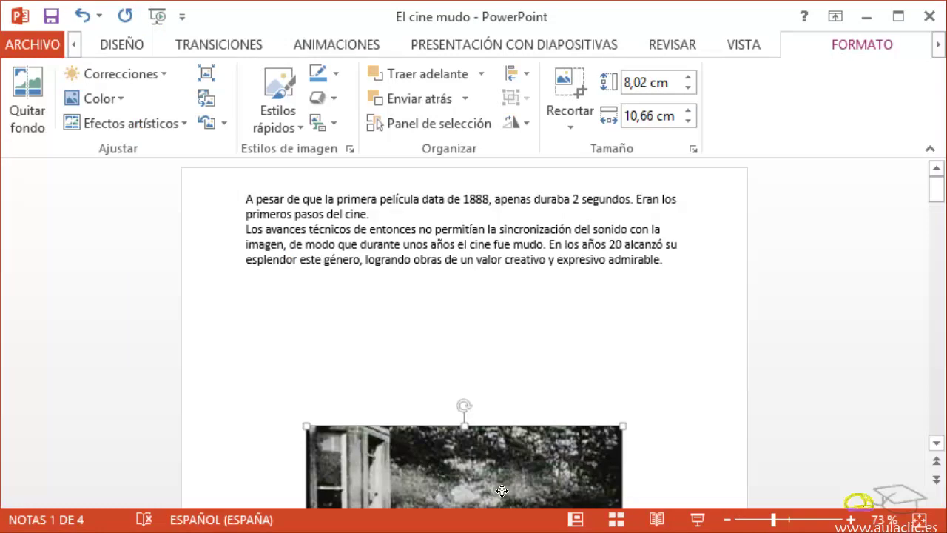
left_click_drag(480, 489, 411, 346)
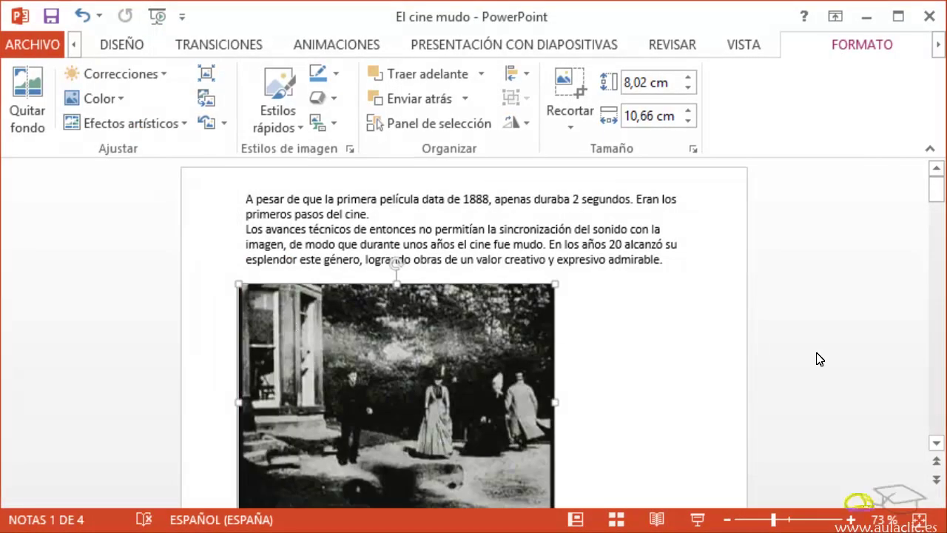
left_click(935, 418)
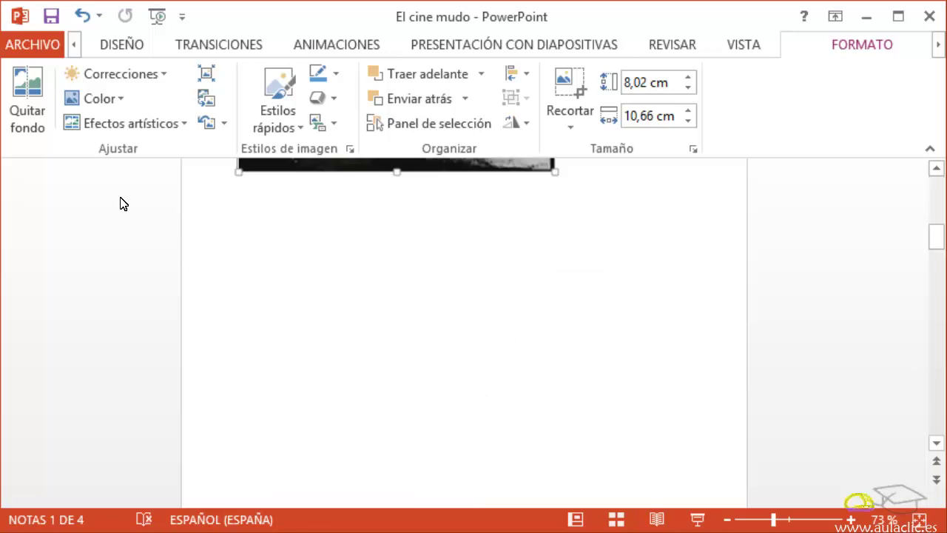
left_click(74, 44)
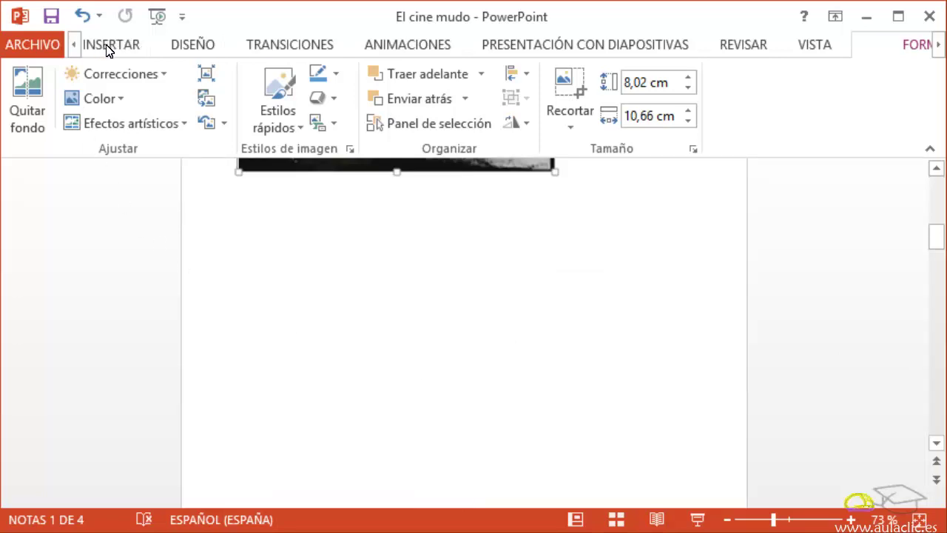
Step: Add the photo 'El Jardín de Roundhay 2' to the notes page, zoom out, and return to Normal view
left_click(108, 49)
left_click(178, 95)
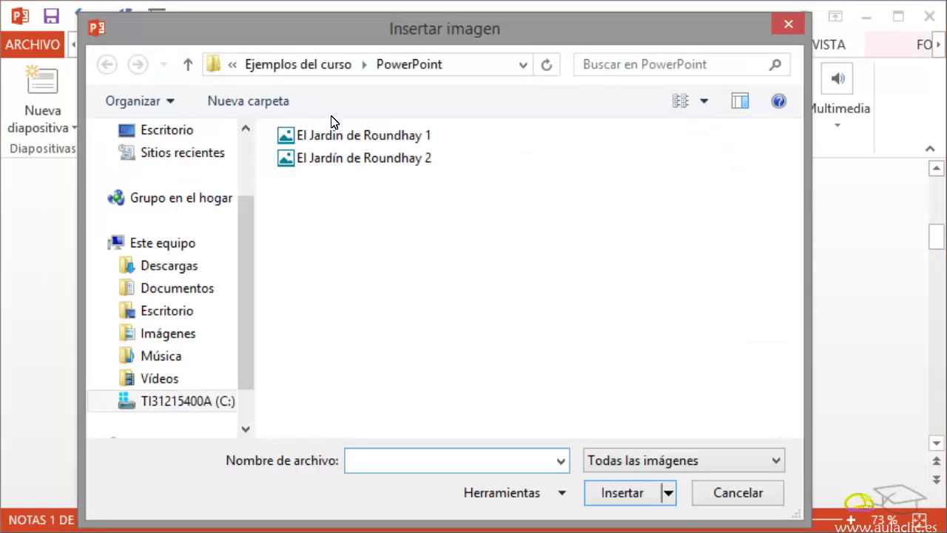
left_click(368, 163)
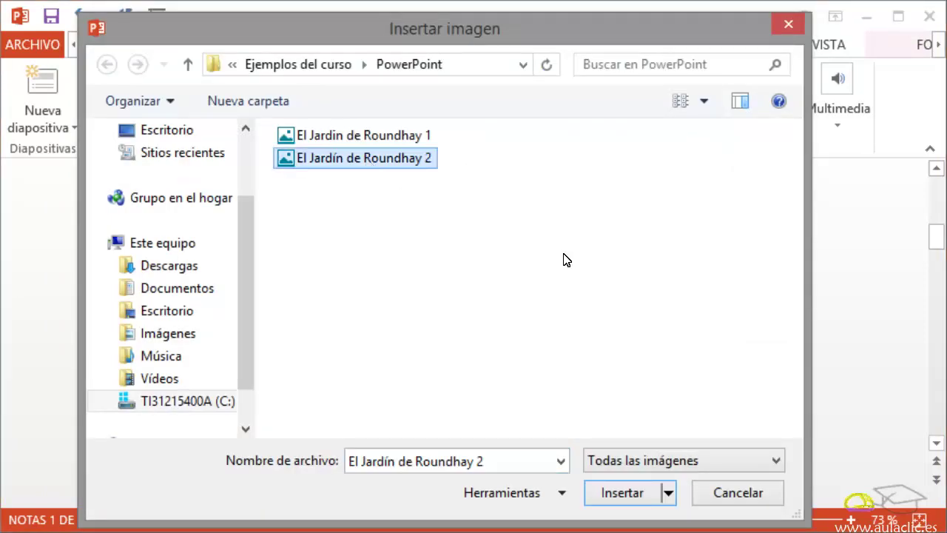
left_click(621, 493)
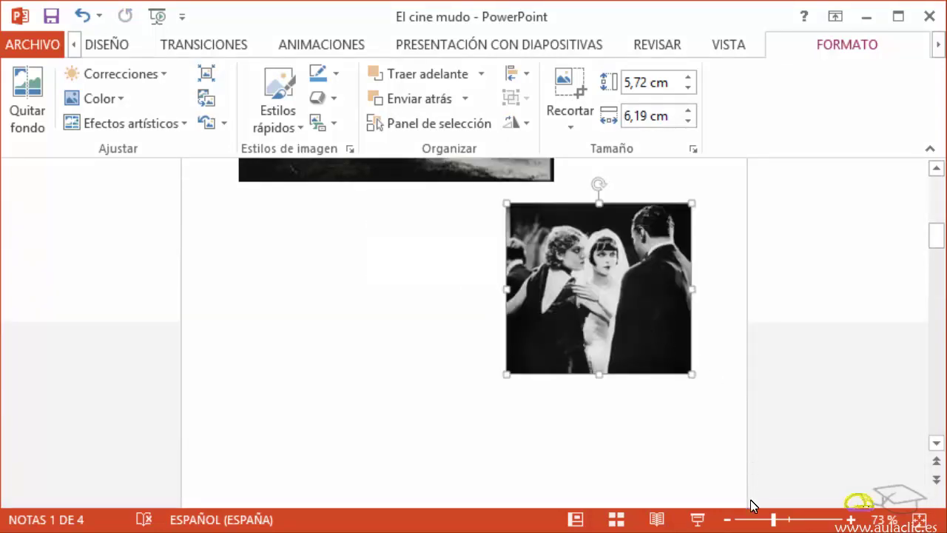
left_click(752, 522)
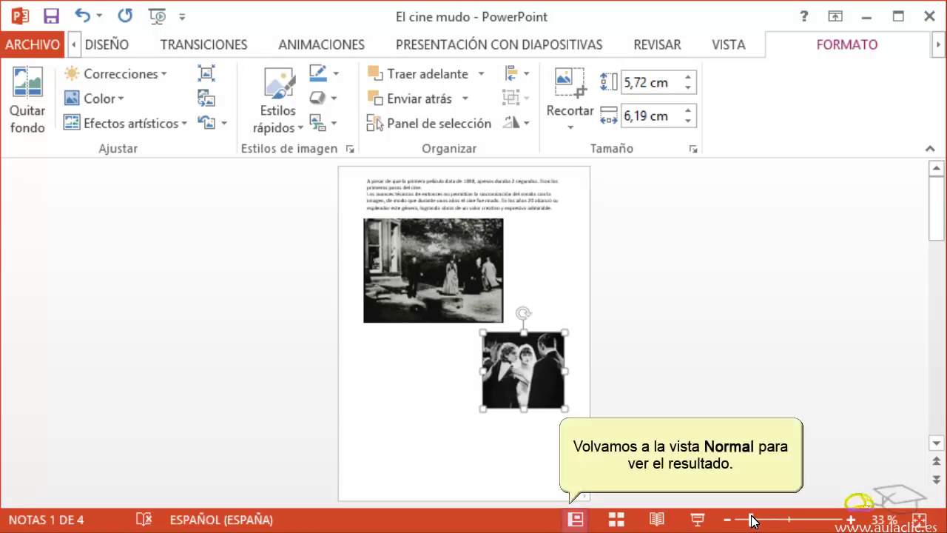
left_click(575, 518)
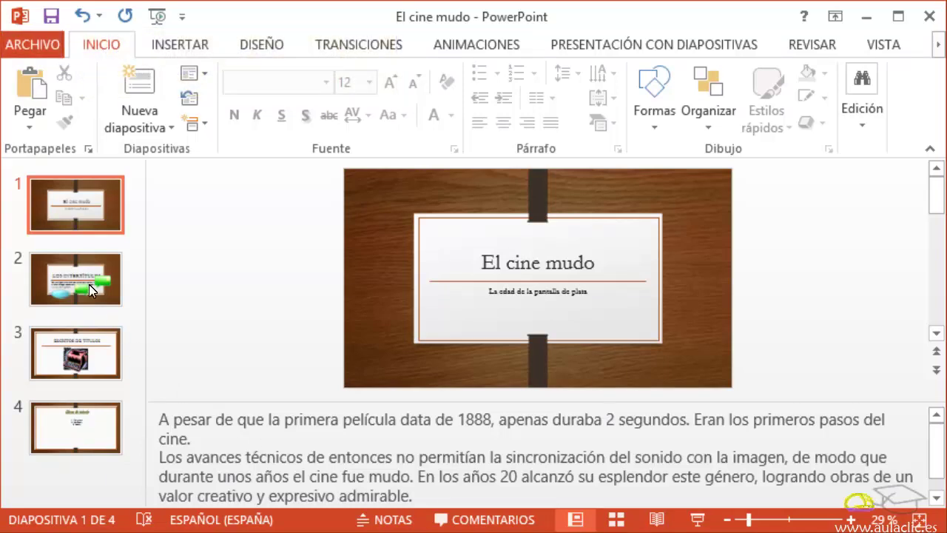
Step: Set the print layout to Páginas de notas, then go back to editing
left_click(31, 41)
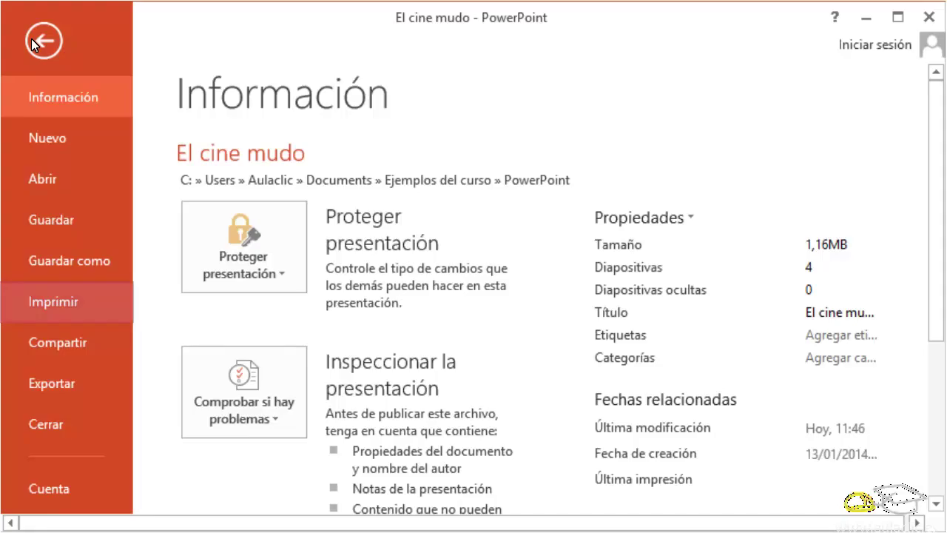
left_click(57, 304)
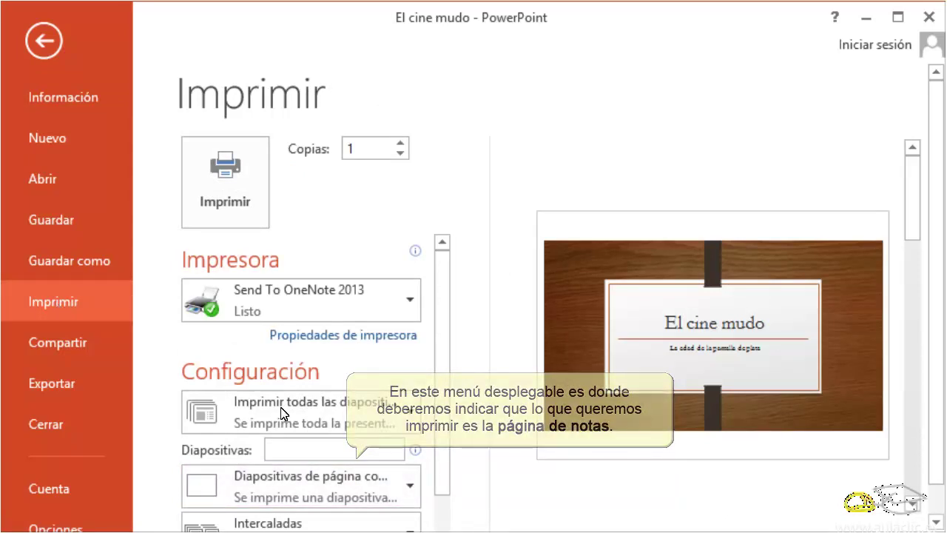
left_click(295, 488)
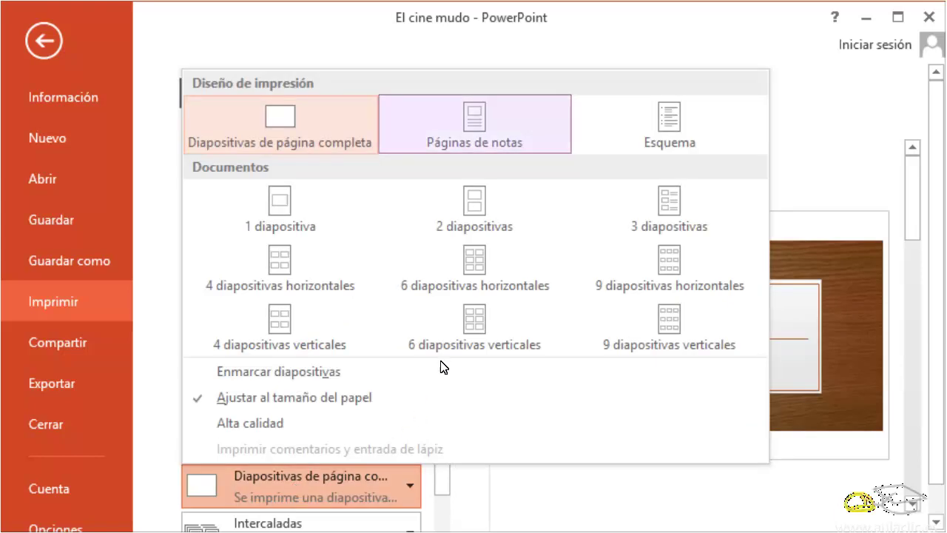
left_click(473, 119)
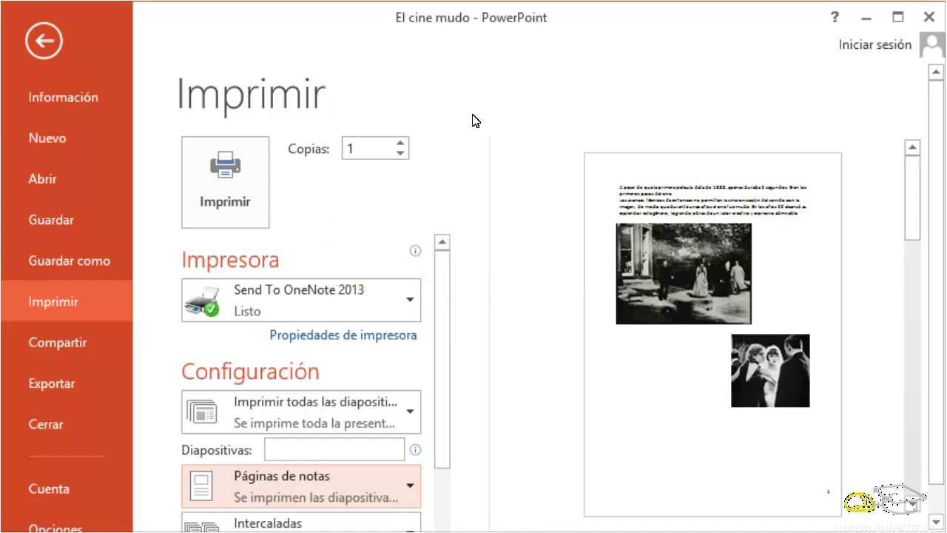
left_click(42, 41)
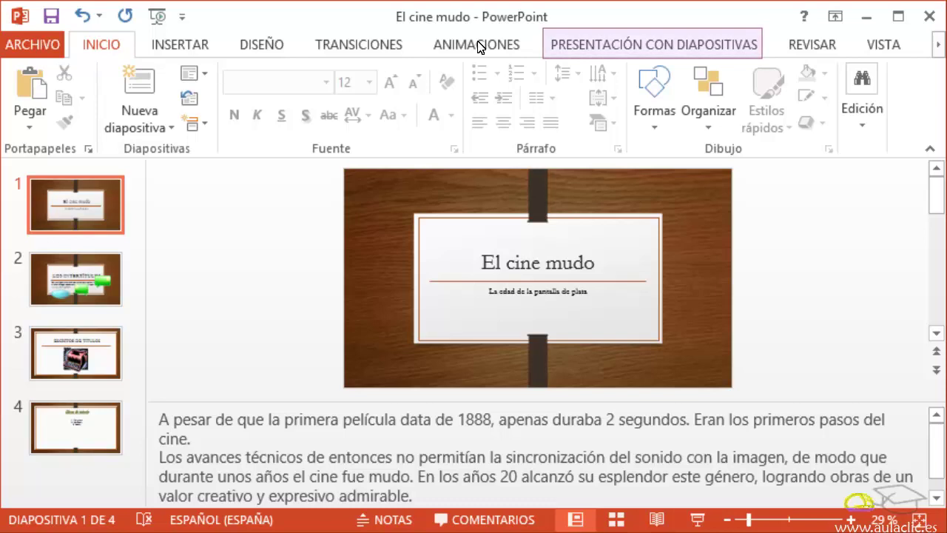
Step: Turn on Usar vista Moderador in the slide show Monitores options
left_click(649, 45)
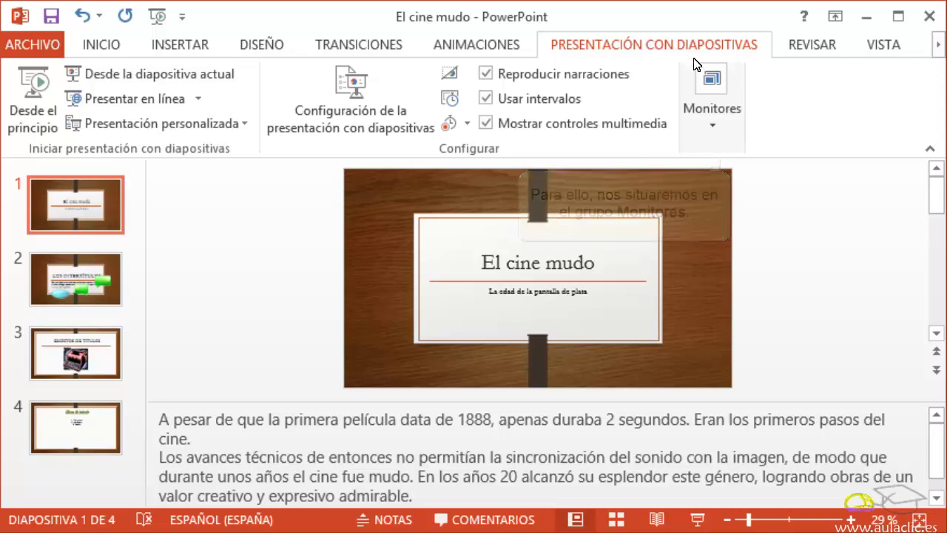
left_click(712, 116)
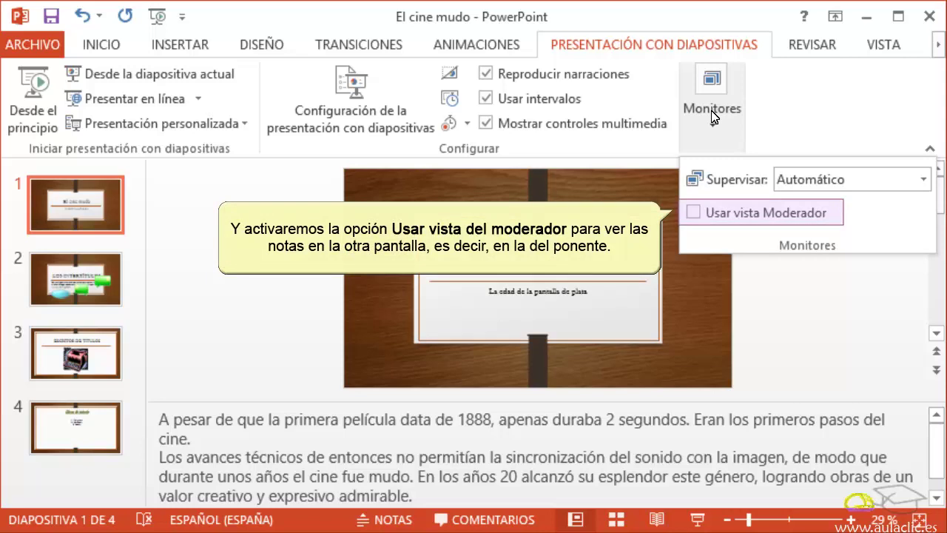
left_click(694, 213)
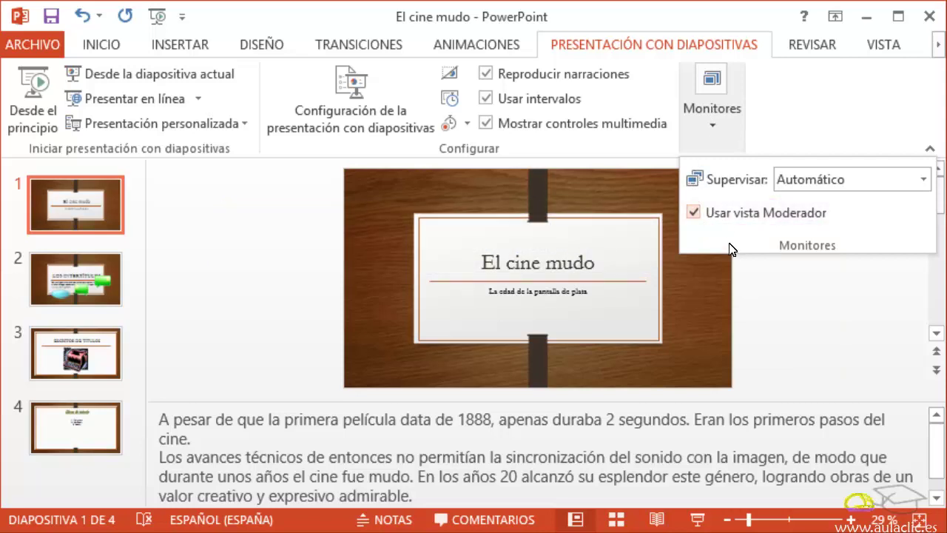
left_click(759, 327)
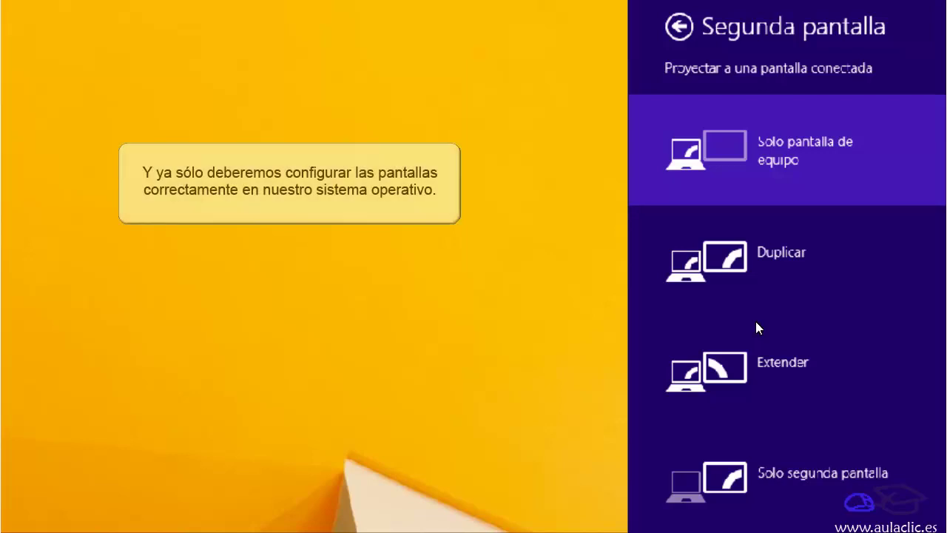